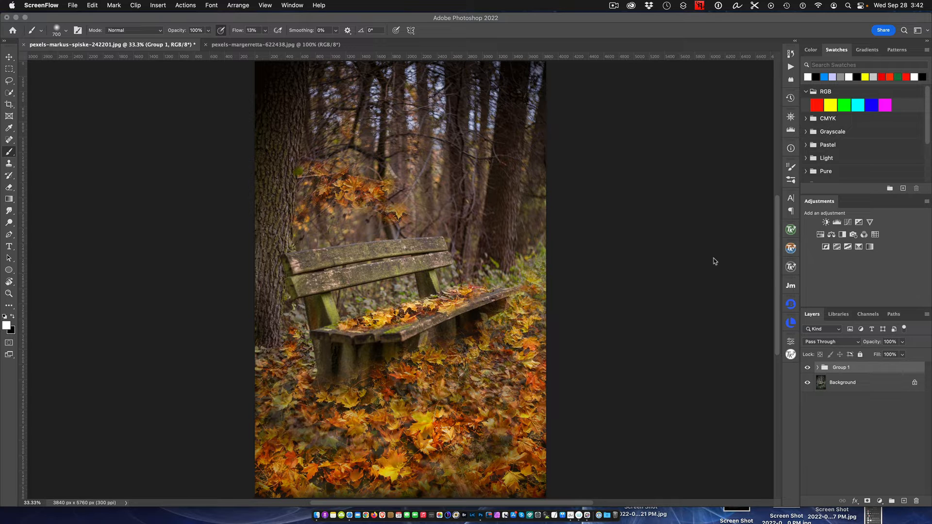
Hide Group 1 to see the original bench photo and view the autumn leaves photo
left_click(808, 368)
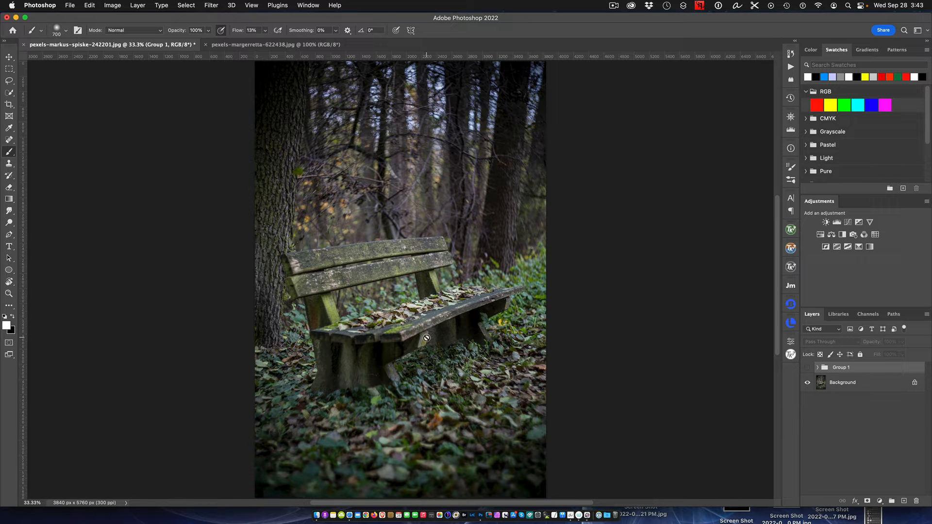
left_click(260, 45)
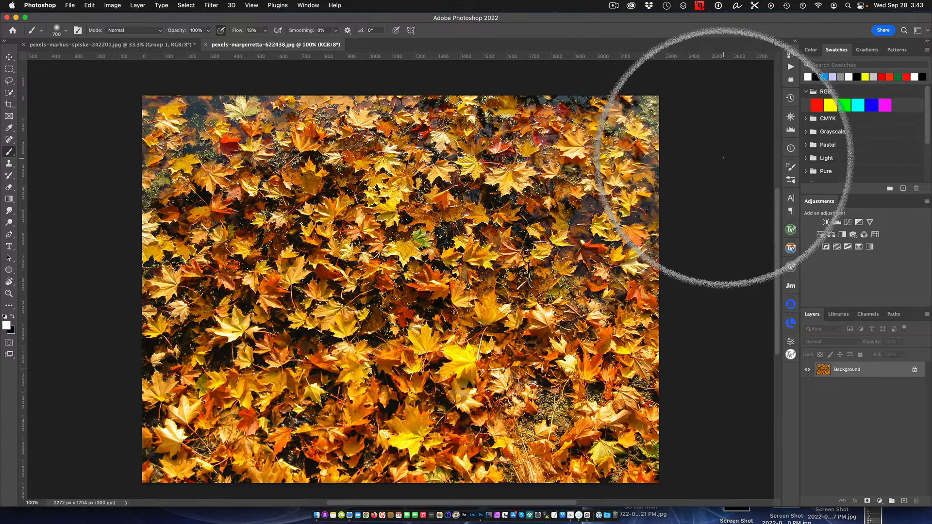
left_click(109, 45)
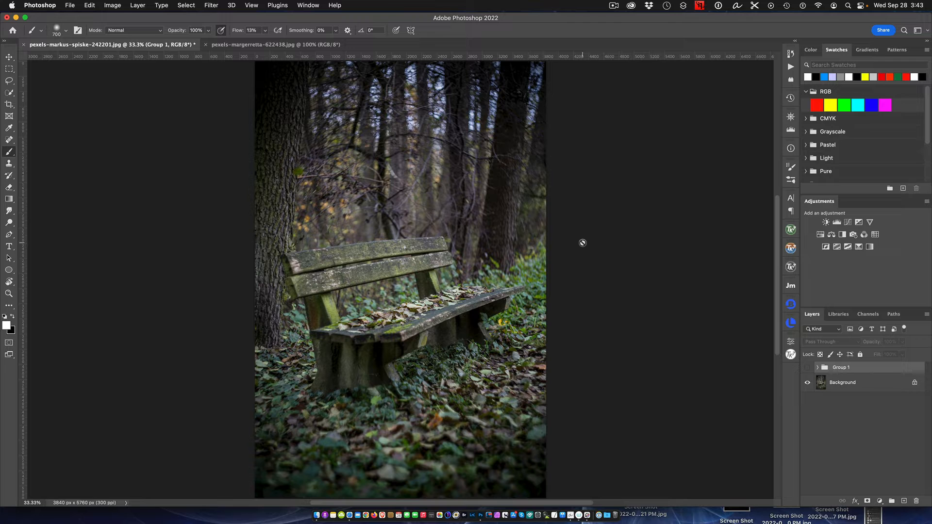
Compare the bench photo with and without Group 1, and delete the group
left_click(807, 368)
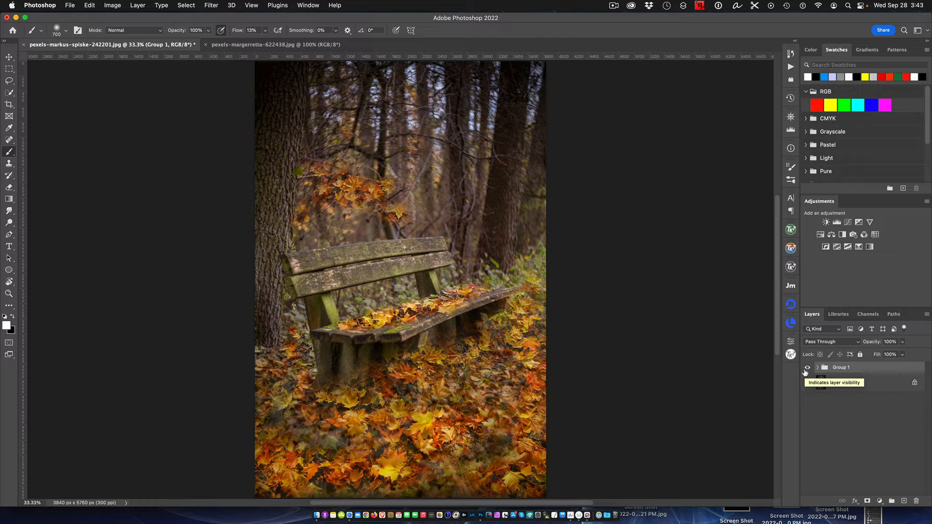
left_click(807, 368)
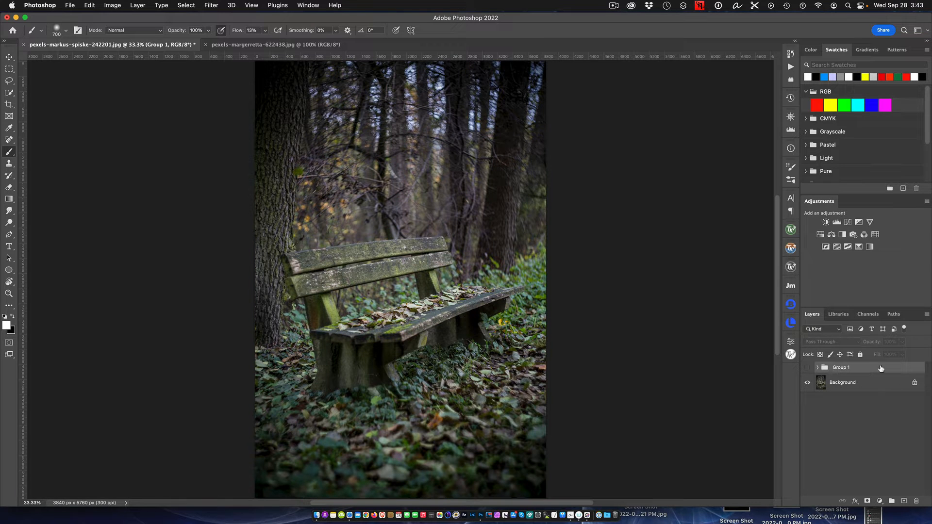
mouse_move(881, 368)
left_mouse_down()
mouse_move(890, 461)
mouse_move(921, 500)
left_mouse_up()
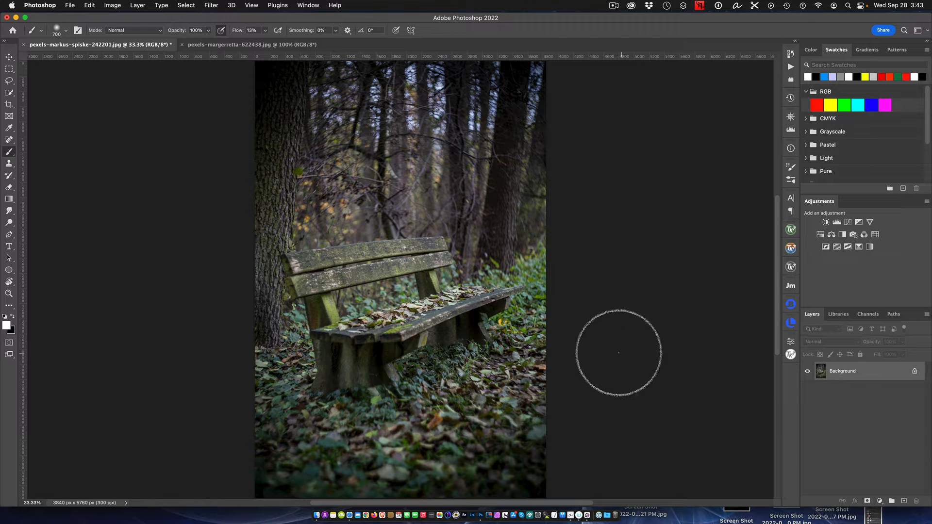
Copy the autumn leaves image into the bench photo document as a new layer using the Move tool
left_click(246, 45)
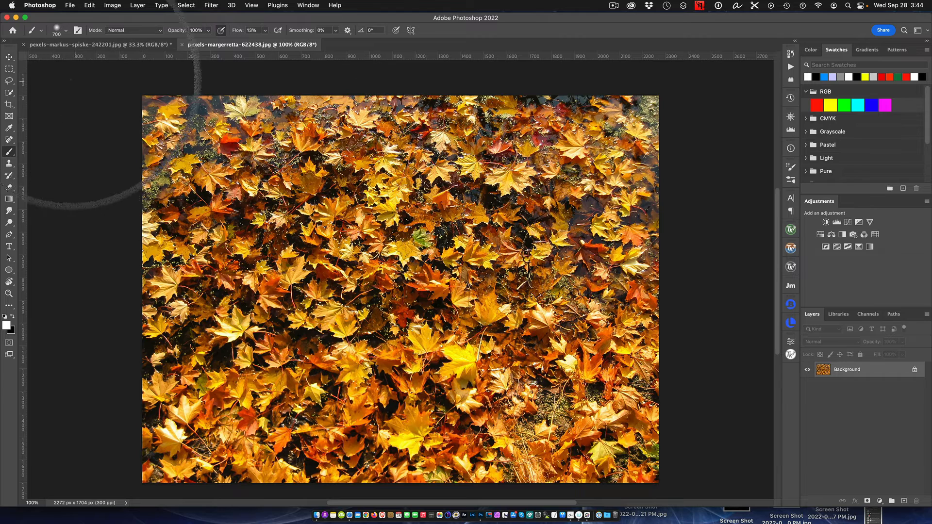
left_click(9, 57)
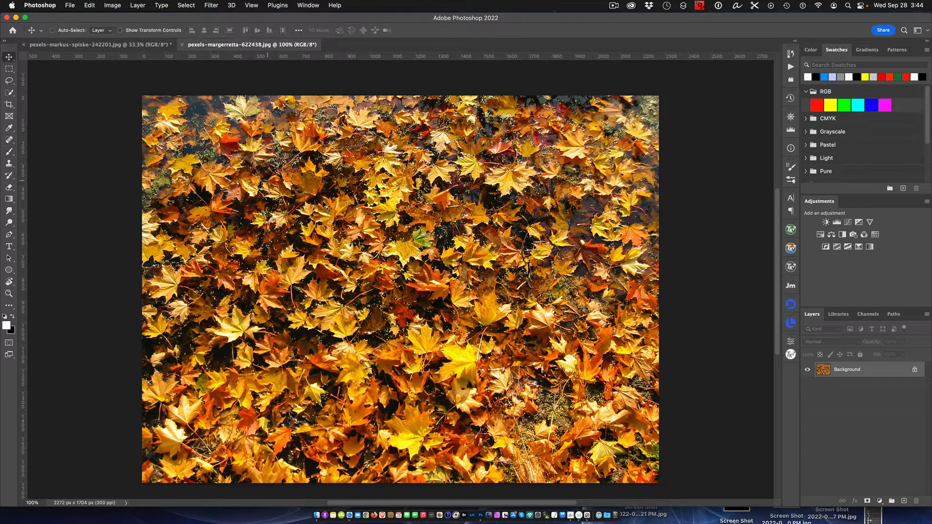
left_click_drag(454, 247, 408, 342)
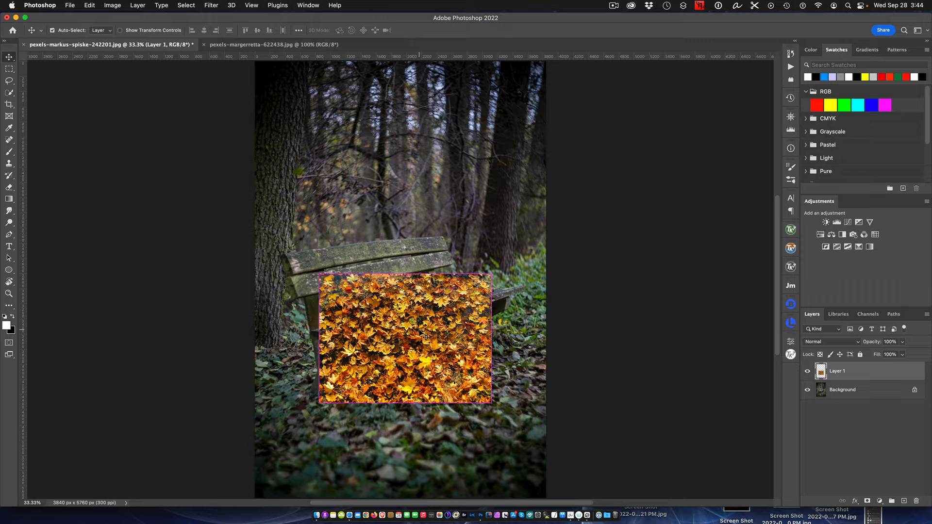
Scale the leaves layer proportionally to about 196% and position it to cover the lower half of the bench photo
key("super+t")
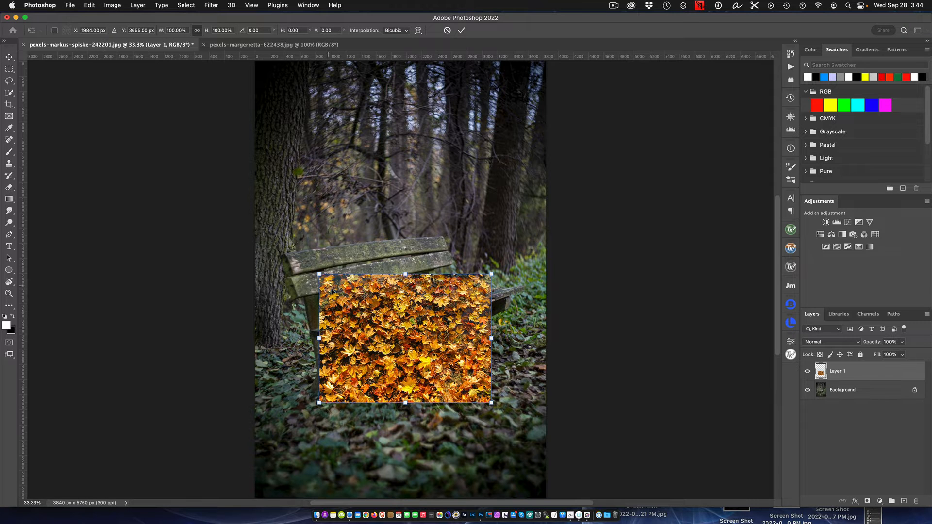
left_click_drag(406, 403, 404, 487)
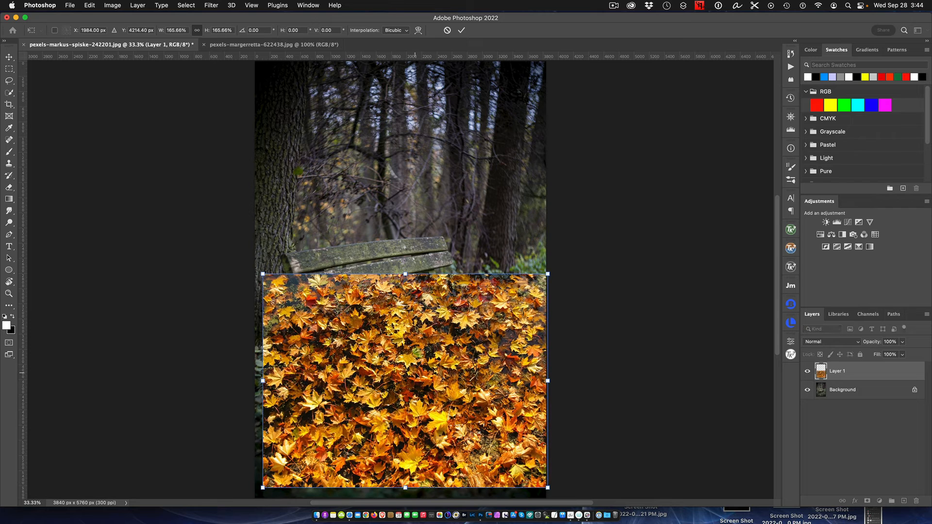
left_click_drag(399, 387, 537, 321)
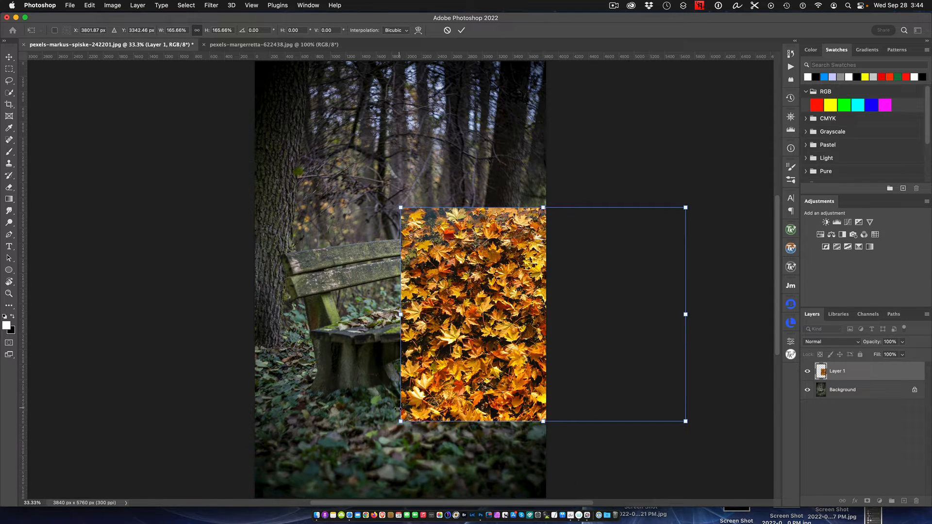
left_click_drag(399, 421, 326, 433)
left_click_drag(500, 340, 387, 375)
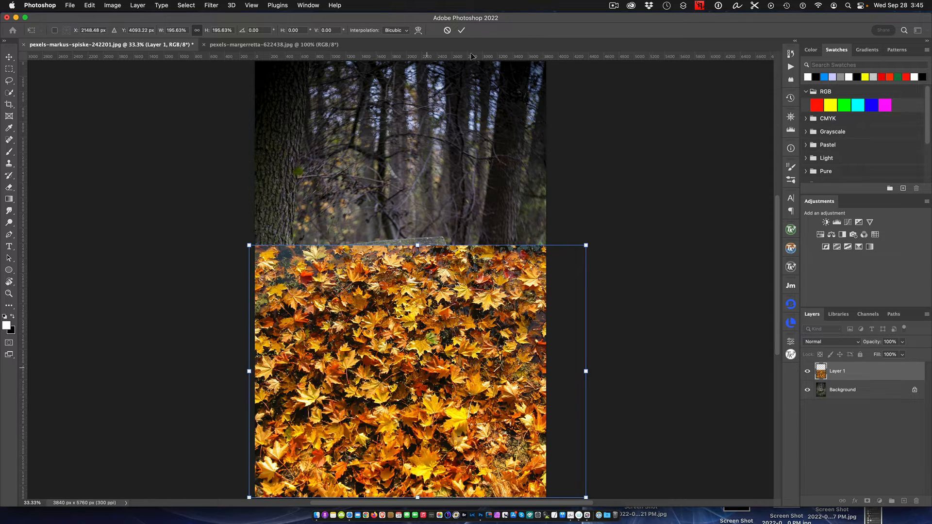
key("Return")
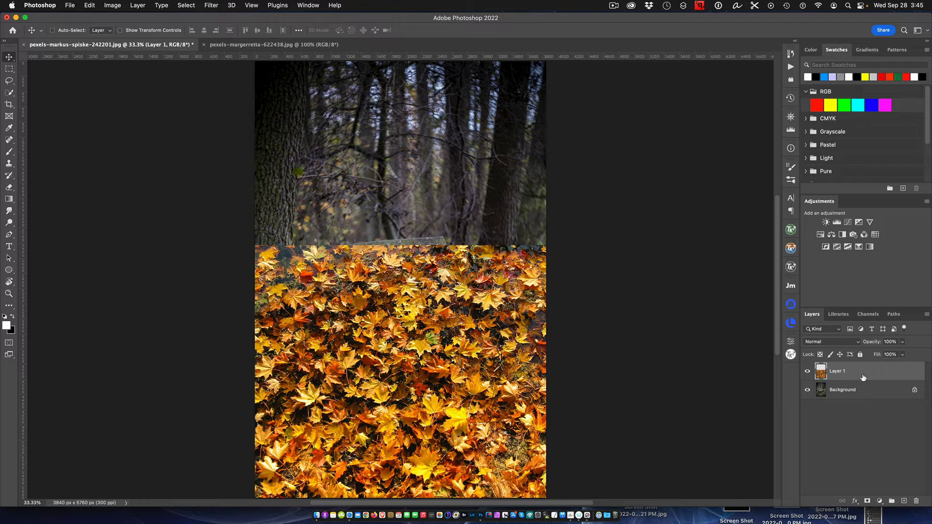
Add an inverted black mask to the leaves layer and paint white over the bench seat with a 400 px brush to reveal leaves there
left_click(867, 502)
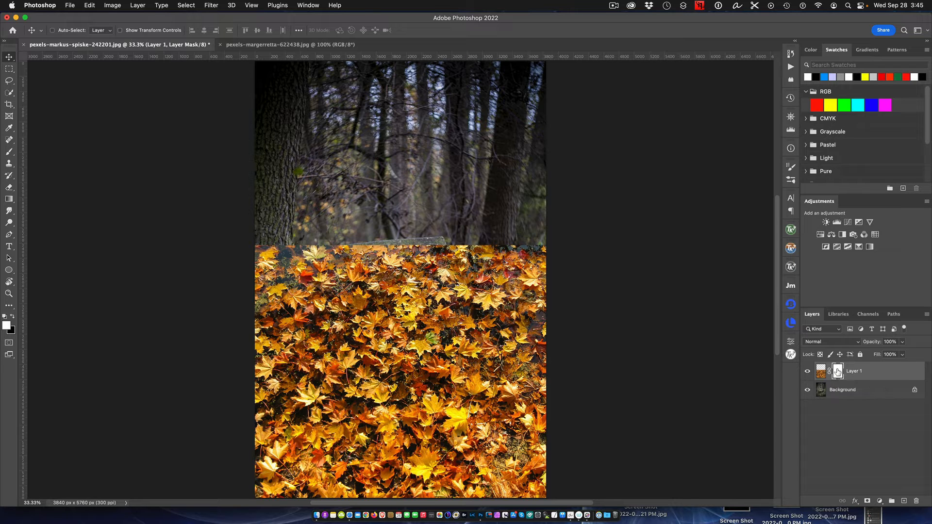
key("super+i")
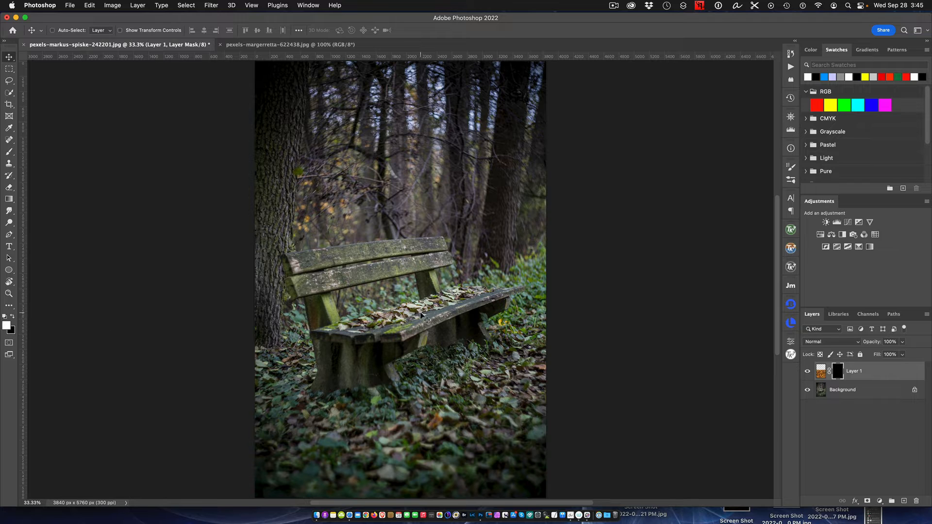
left_click(10, 154)
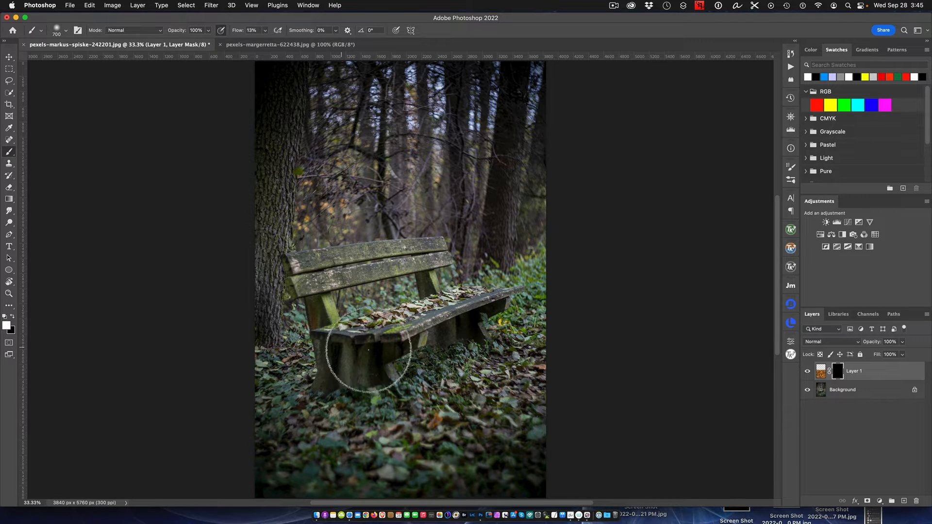
key("bracketleft")
key("bracketleft")
key("bracketleft")
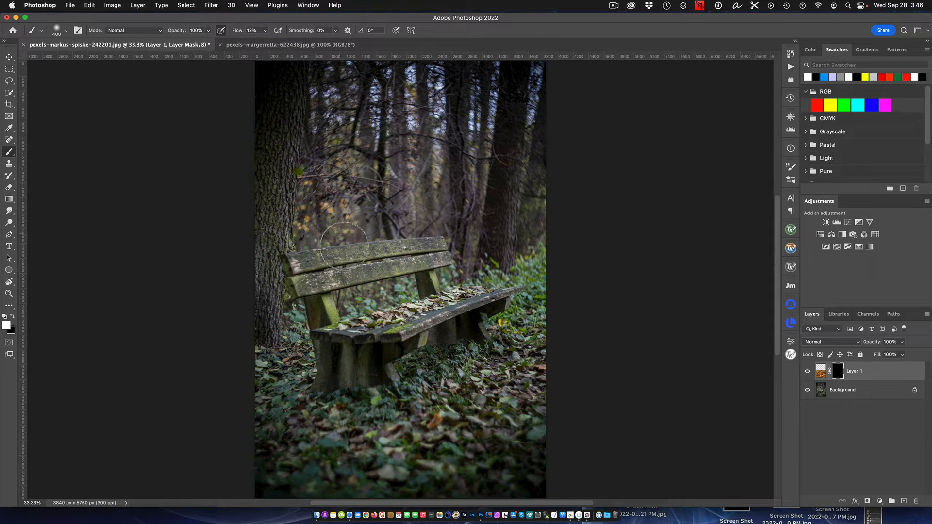
mouse_move(361, 342)
left_mouse_down()
mouse_move(427, 281)
mouse_move(371, 299)
mouse_move(440, 297)
left_mouse_up()
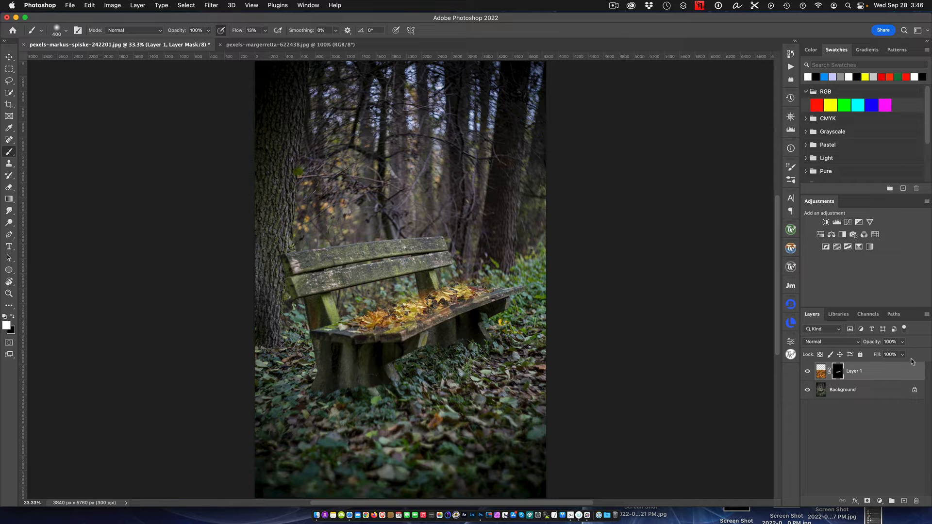
left_click(808, 372)
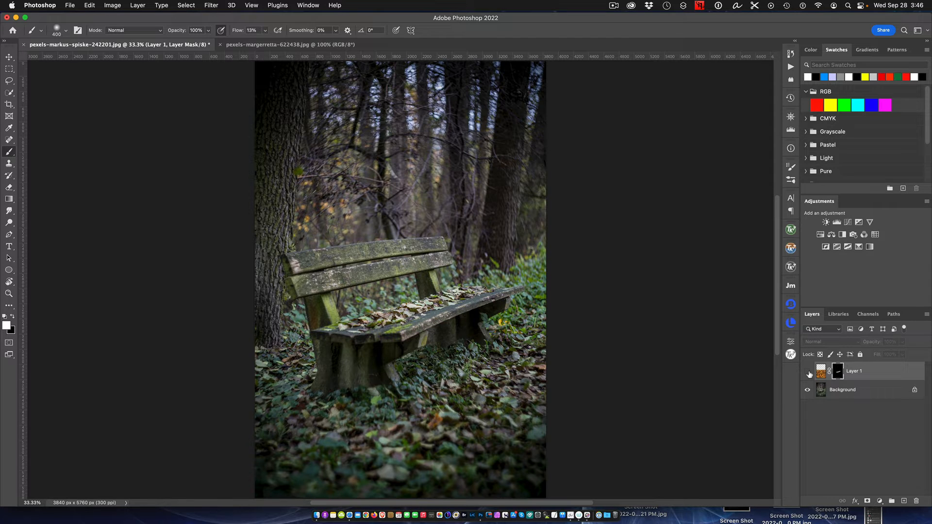
left_click(808, 372)
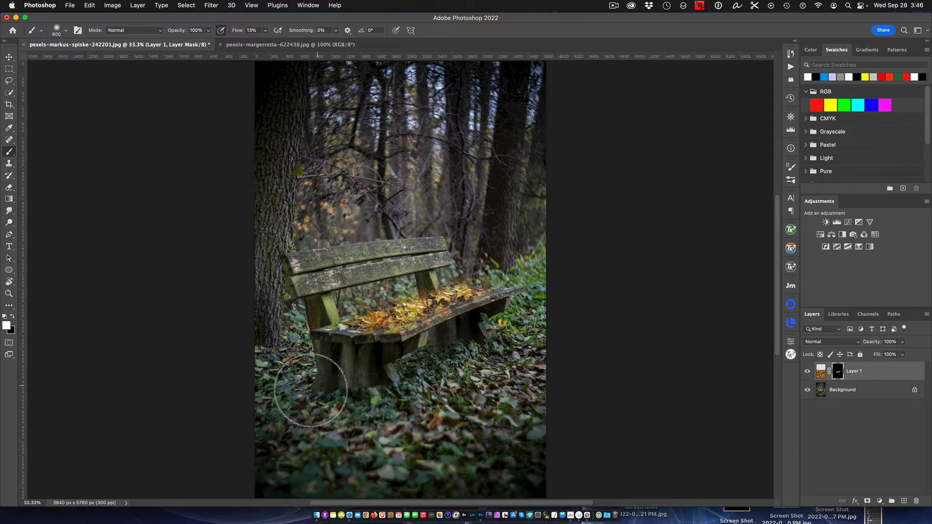
Enlarge the brush to 700 px and paint white on the mask to reveal the leaves across the ground around the bench
key("bracketright")
key("bracketright")
key("bracketright")
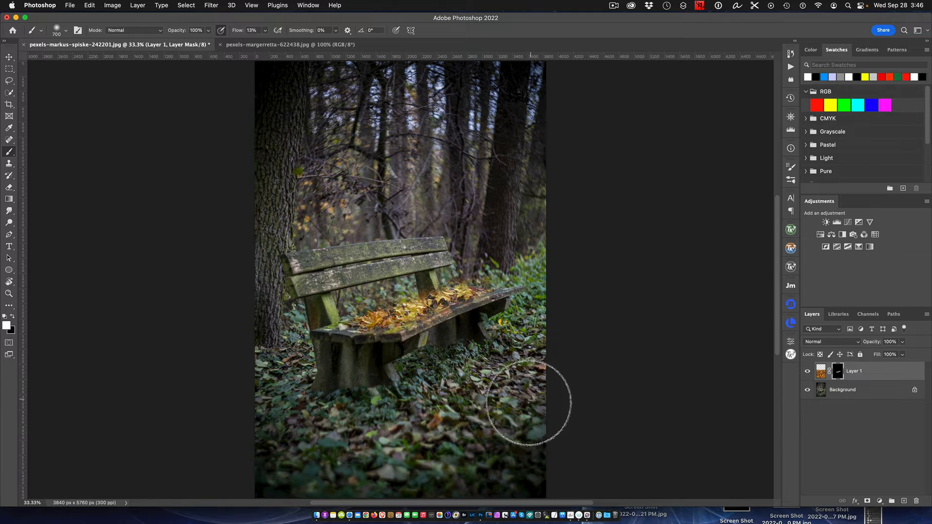
mouse_move(281, 372)
left_mouse_down()
mouse_move(299, 346)
mouse_move(295, 373)
mouse_move(264, 358)
mouse_move(275, 346)
mouse_move(278, 366)
mouse_move(325, 363)
mouse_move(303, 338)
mouse_move(302, 433)
mouse_move(281, 435)
mouse_move(284, 392)
mouse_move(268, 471)
mouse_move(508, 477)
mouse_move(353, 439)
mouse_move(302, 403)
mouse_move(351, 394)
mouse_move(397, 398)
mouse_move(318, 449)
mouse_move(279, 490)
mouse_move(250, 475)
mouse_move(256, 382)
mouse_move(382, 490)
mouse_move(538, 465)
mouse_move(537, 426)
mouse_move(515, 436)
mouse_move(498, 498)
mouse_move(532, 503)
mouse_move(524, 384)
mouse_move(490, 394)
mouse_move(425, 444)
mouse_move(504, 431)
mouse_move(537, 411)
mouse_move(435, 461)
mouse_move(415, 437)
mouse_move(473, 365)
mouse_move(393, 400)
mouse_move(455, 348)
mouse_move(388, 379)
mouse_move(387, 392)
mouse_move(400, 413)
mouse_move(513, 425)
mouse_move(528, 336)
mouse_move(528, 387)
mouse_move(462, 394)
mouse_move(500, 332)
mouse_move(529, 343)
mouse_move(552, 503)
mouse_move(555, 383)
mouse_move(535, 276)
mouse_move(540, 246)
mouse_move(537, 293)
mouse_move(514, 333)
mouse_move(497, 325)
mouse_move(516, 261)
mouse_move(493, 239)
mouse_move(465, 273)
mouse_move(507, 271)
mouse_move(628, 327)
mouse_move(573, 409)
mouse_move(539, 348)
mouse_move(467, 372)
mouse_move(410, 413)
mouse_move(369, 466)
mouse_move(264, 470)
mouse_move(267, 408)
mouse_move(368, 432)
mouse_move(271, 361)
mouse_move(321, 383)
mouse_move(369, 383)
mouse_move(508, 435)
left_mouse_up()
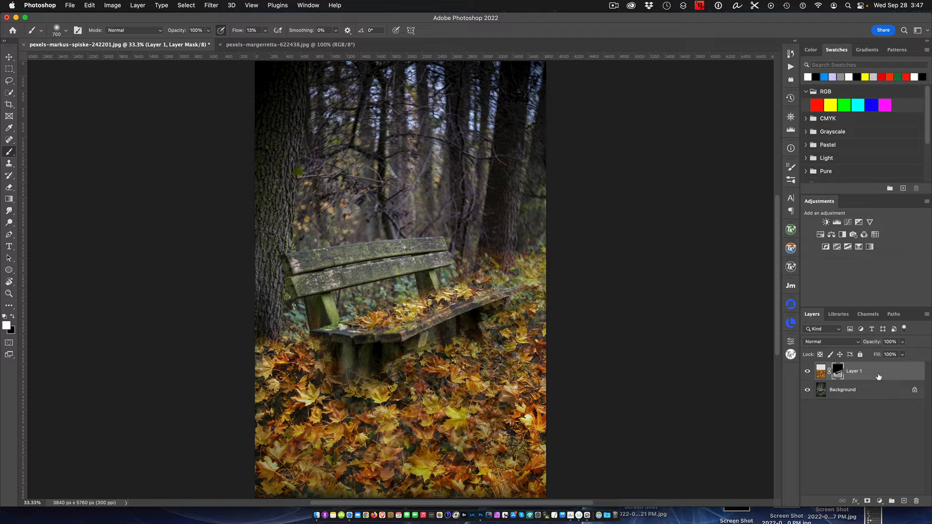
Duplicate the masked leaves layer and compare the image with and without the copy
key("super+j")
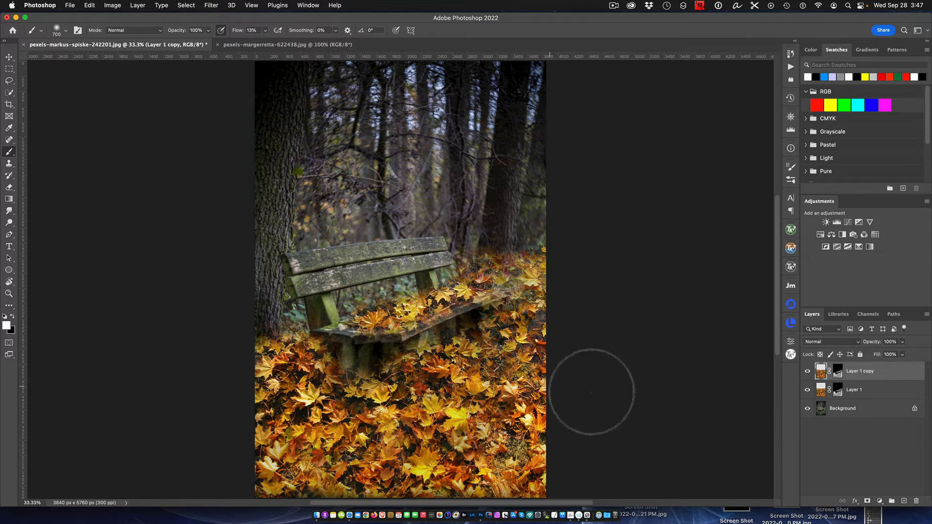
left_click(809, 372)
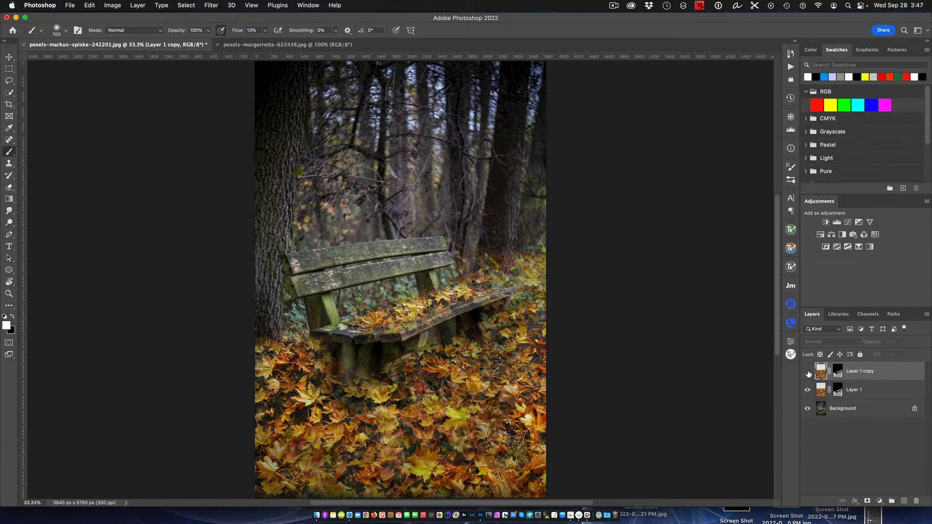
left_click(808, 373)
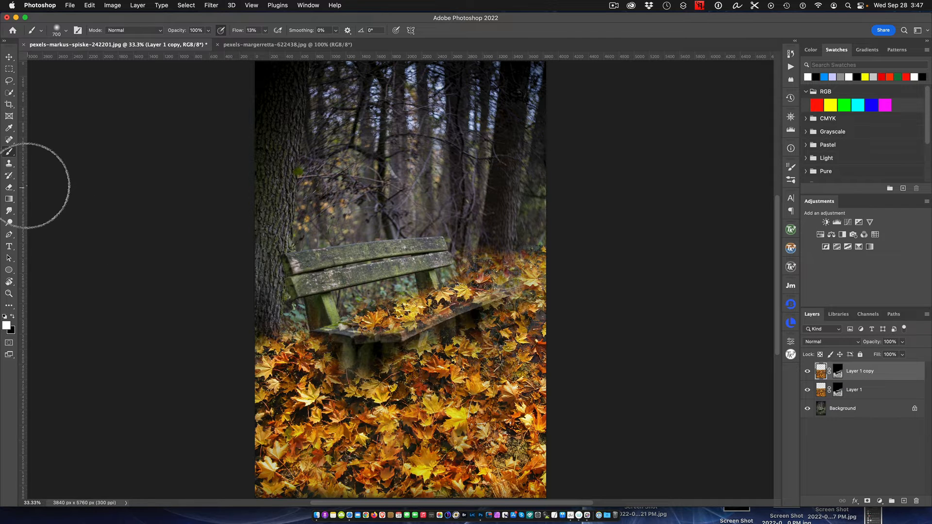
Fill the duplicate layer's mask with black at 100% opacity in Normal mode
left_click(839, 372)
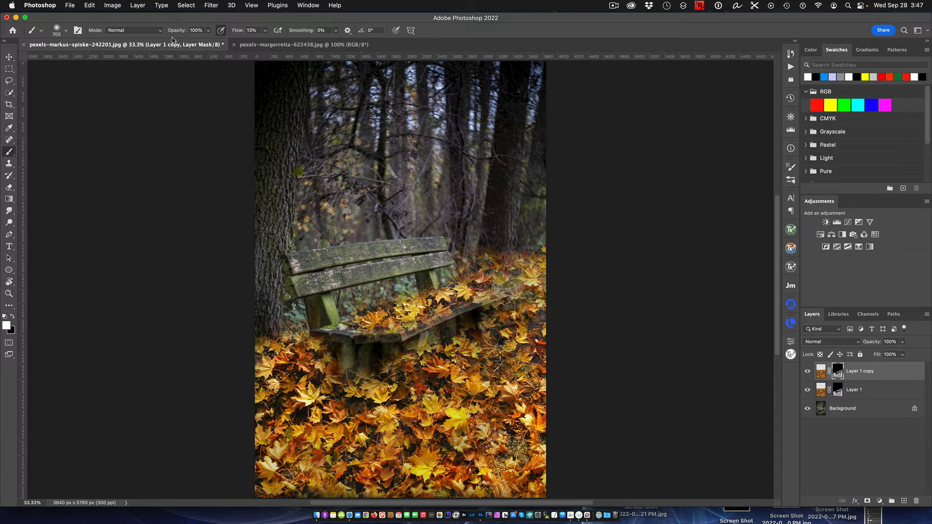
left_click(90, 5)
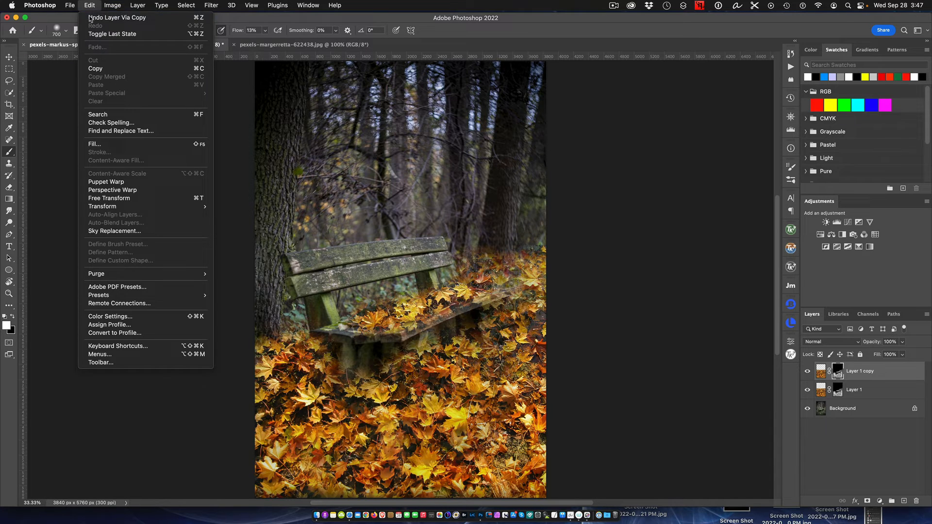
left_click(111, 145)
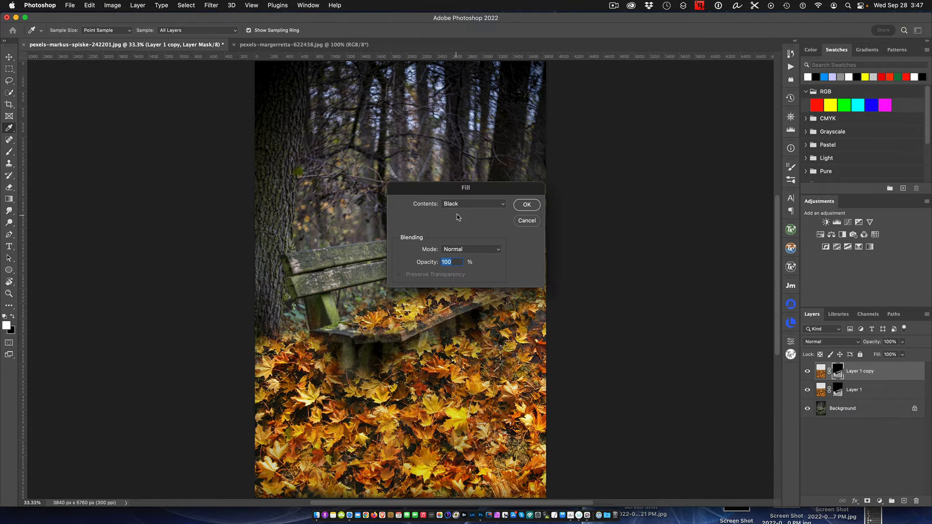
left_click(528, 205)
key("b")
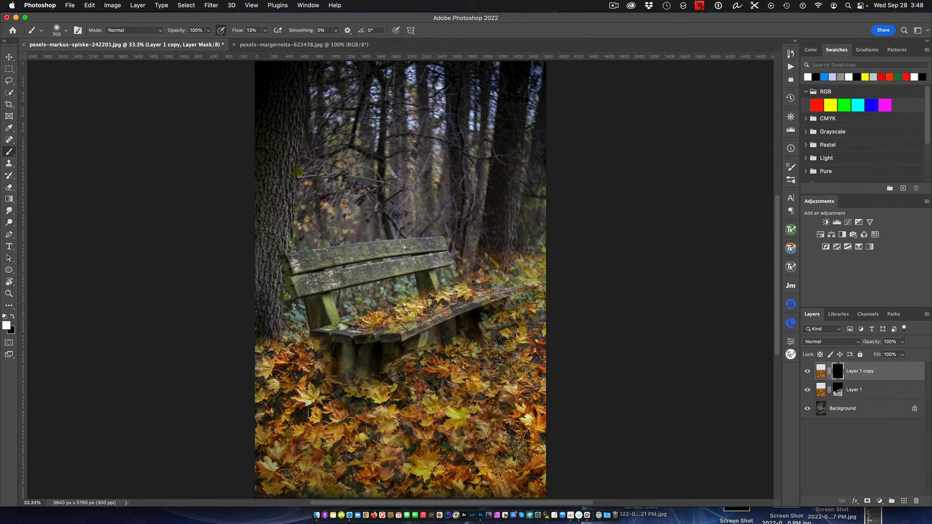
Move the duplicate leaves layer up and left so it lies over the trees above the bench
left_click(9, 58)
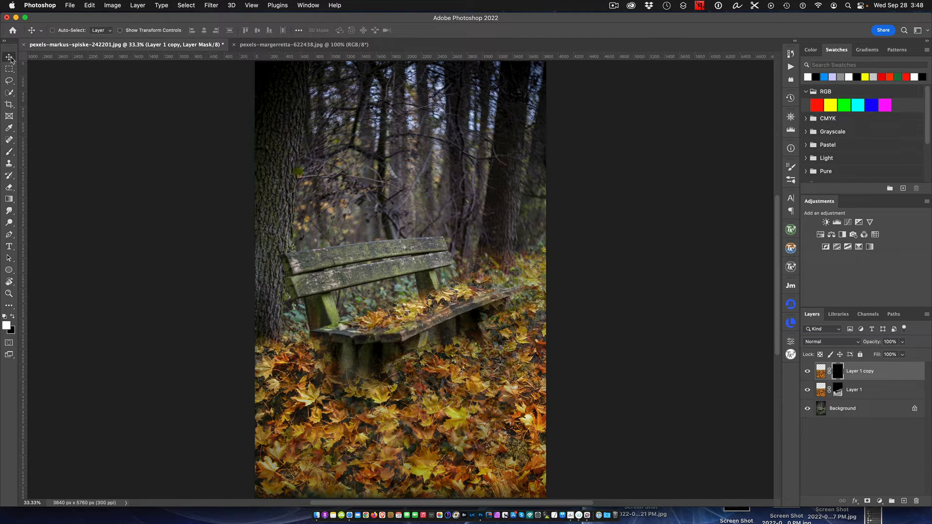
left_click(825, 373)
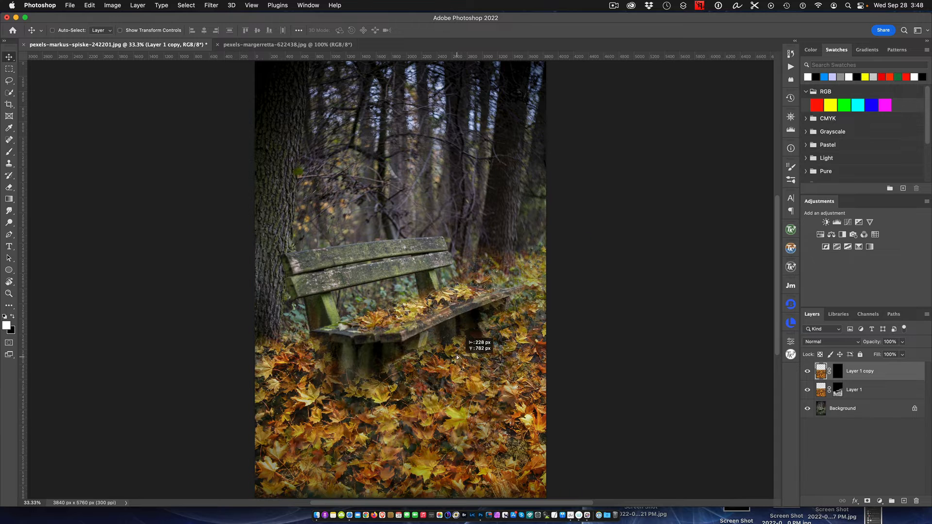
left_click_drag(457, 357, 351, 251)
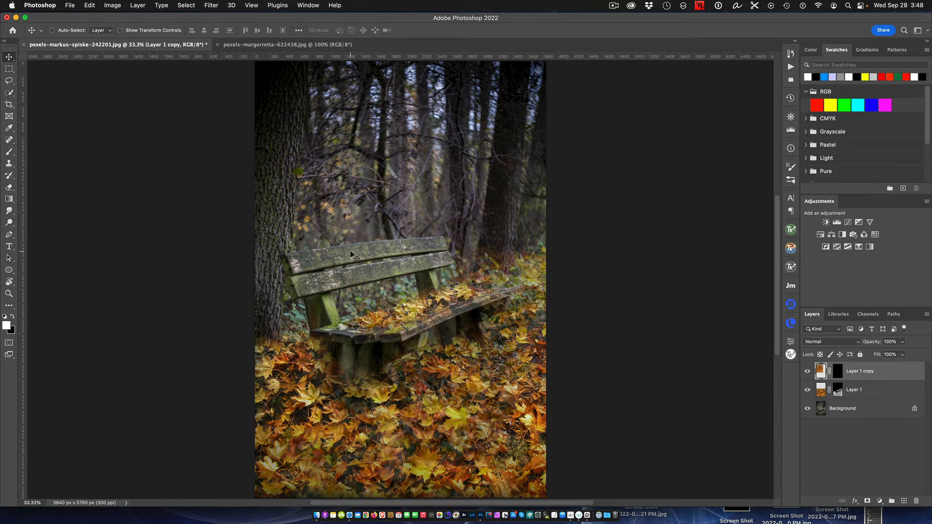
left_click_drag(436, 409, 441, 319)
left_click_drag(879, 344, 863, 345)
left_click(877, 345)
type("100")
key("Return")
Invert the duplicate layer's mask to white to reveal its leaves above the bench
left_click(837, 372)
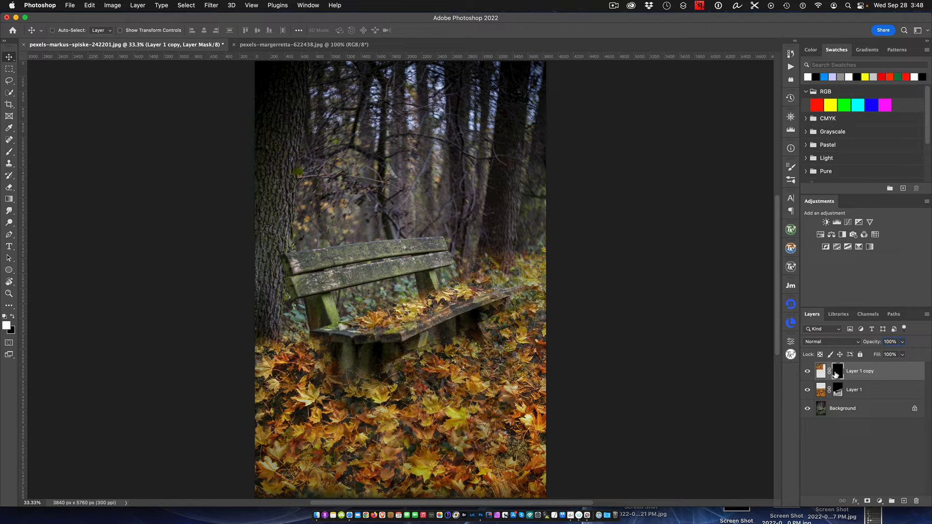
key("super+i")
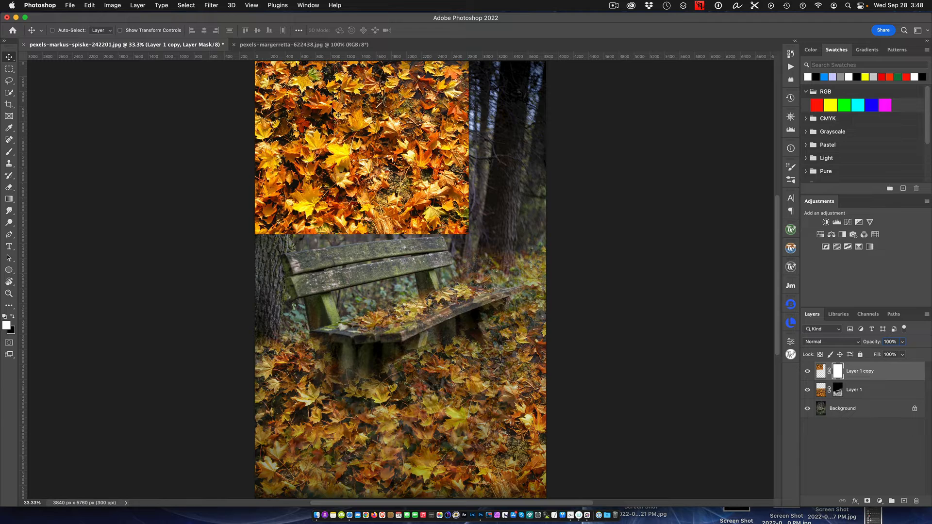
Move the duplicate leaves layer right and down to span the full photo width, and invert its mask to black
left_click_drag(337, 112, 416, 156)
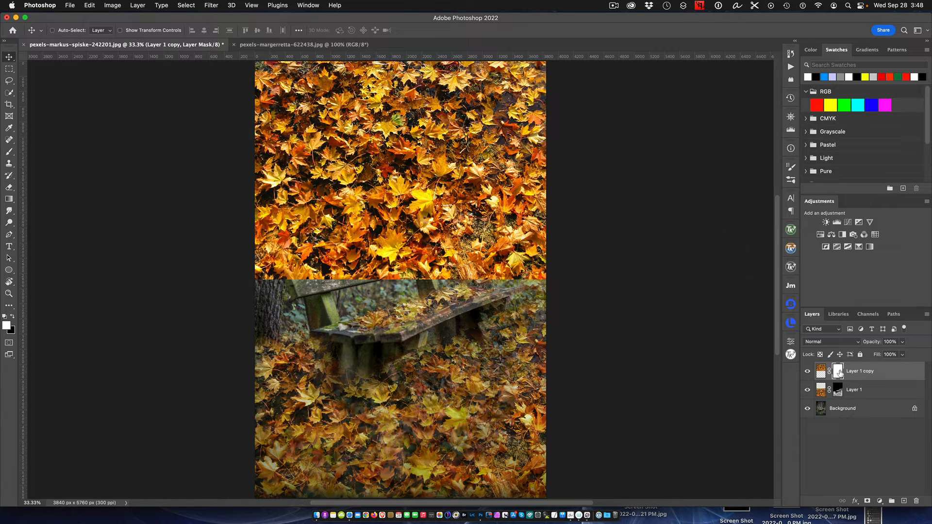
key("super+i")
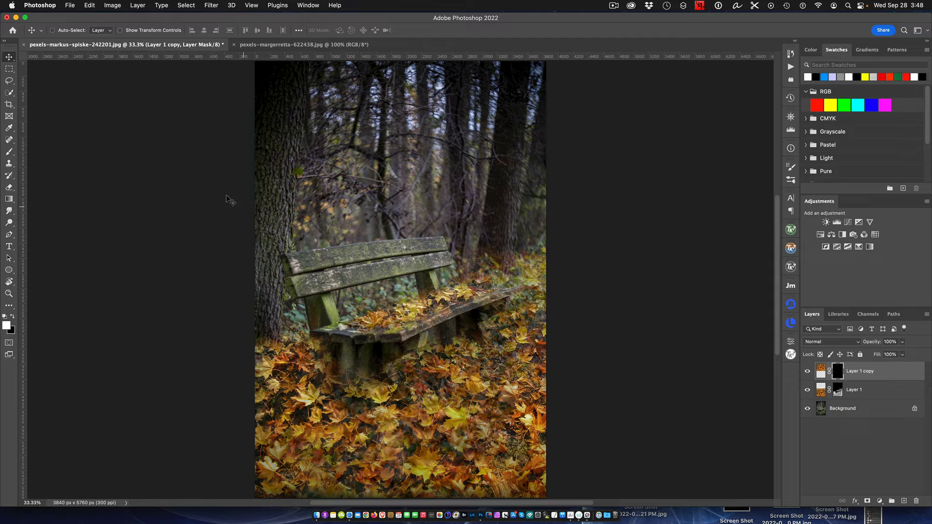
Brush white at 13% flow on the mask to reveal leaves on the branches above the bench, and set up a black 300 px brush
left_click(9, 152)
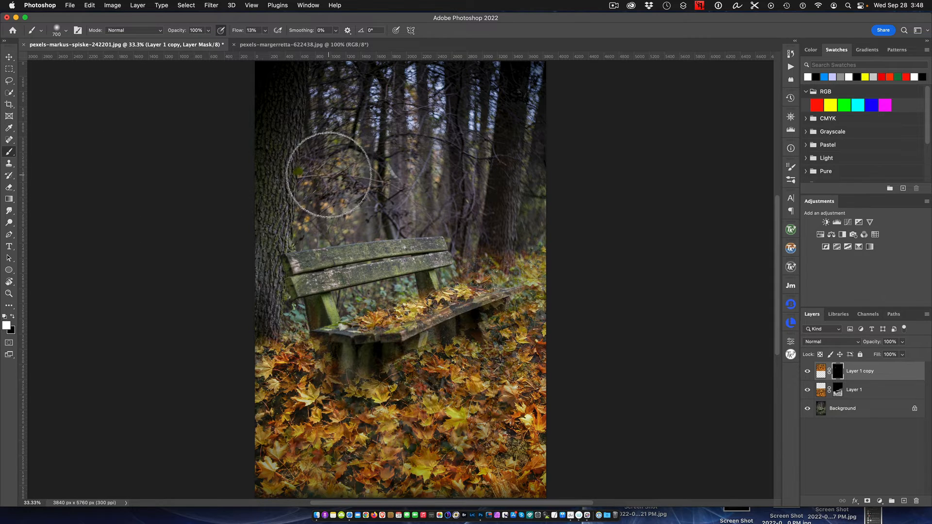
mouse_move(371, 189)
left_mouse_down()
mouse_move(313, 197)
mouse_move(315, 207)
mouse_move(342, 194)
mouse_move(388, 196)
mouse_move(402, 214)
mouse_move(378, 182)
mouse_move(318, 181)
mouse_move(313, 170)
mouse_move(440, 199)
mouse_move(437, 223)
mouse_move(445, 217)
mouse_move(410, 191)
mouse_move(367, 189)
mouse_move(345, 162)
mouse_move(323, 188)
mouse_move(285, 209)
mouse_move(319, 211)
mouse_move(333, 199)
mouse_move(587, 207)
mouse_move(344, 193)
mouse_move(333, 183)
mouse_move(310, 193)
mouse_move(371, 188)
mouse_move(395, 203)
left_mouse_up()
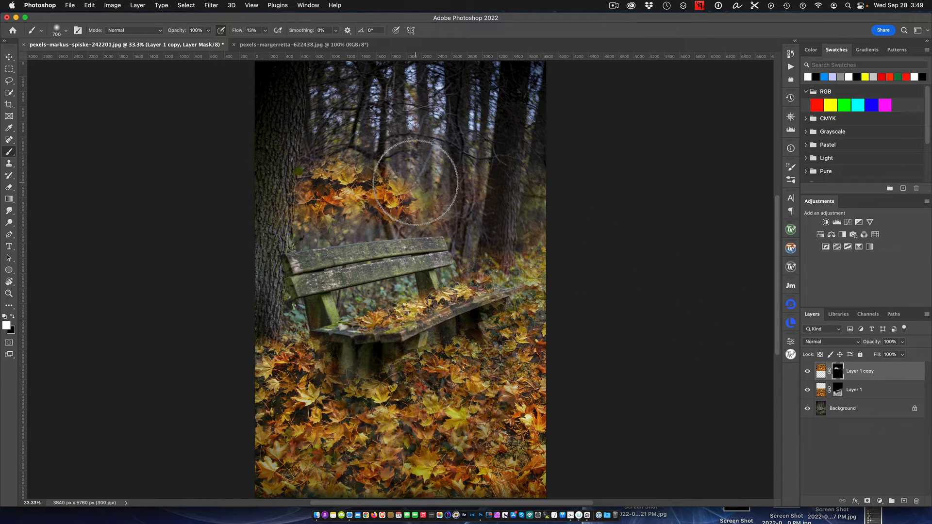
key("x")
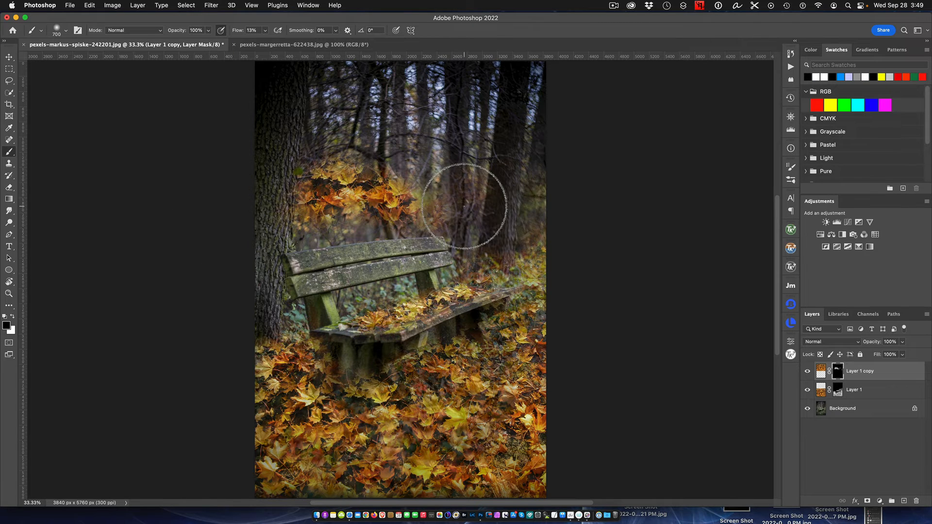
key("bracketleft")
key("bracketleft")
key("bracketleft")
key("bracketleft")
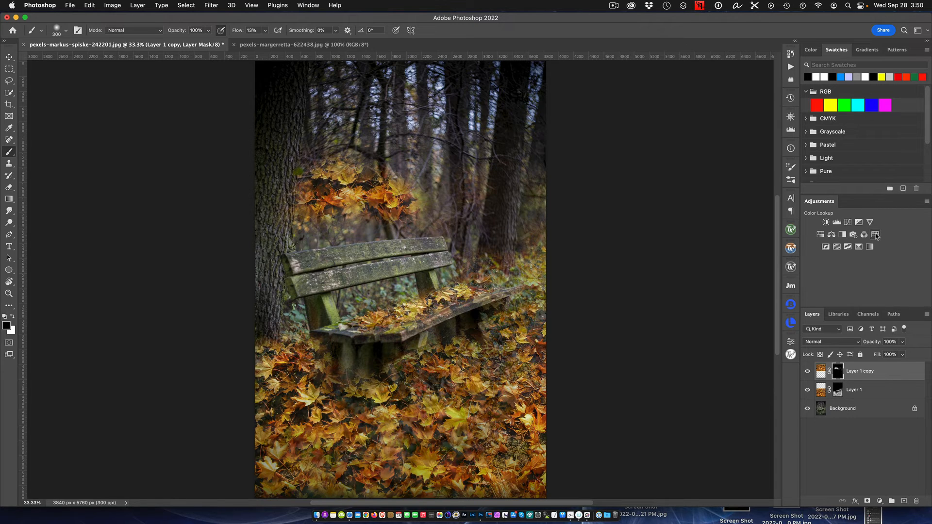
Add a Color Lookup adjustment layer with the FallColors.look 3D LUT and compare the image with and without it
left_click(876, 235)
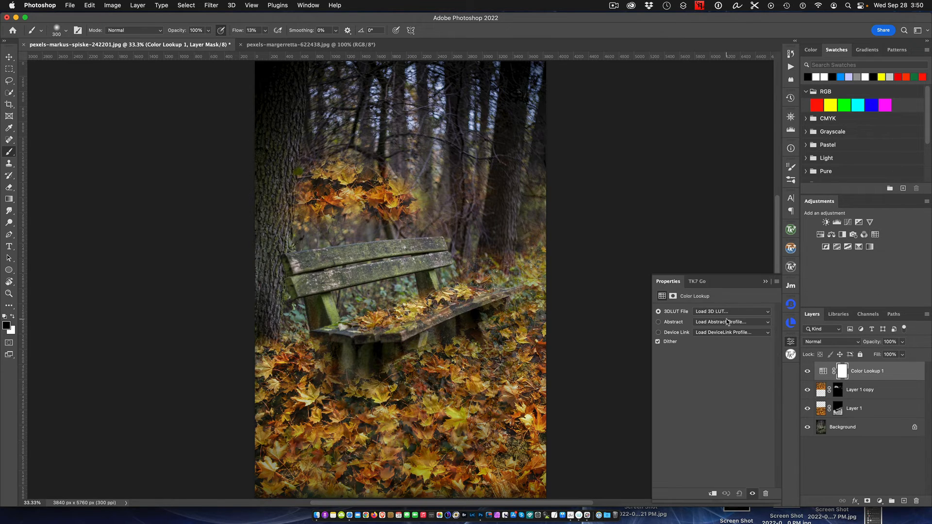
left_click(743, 313)
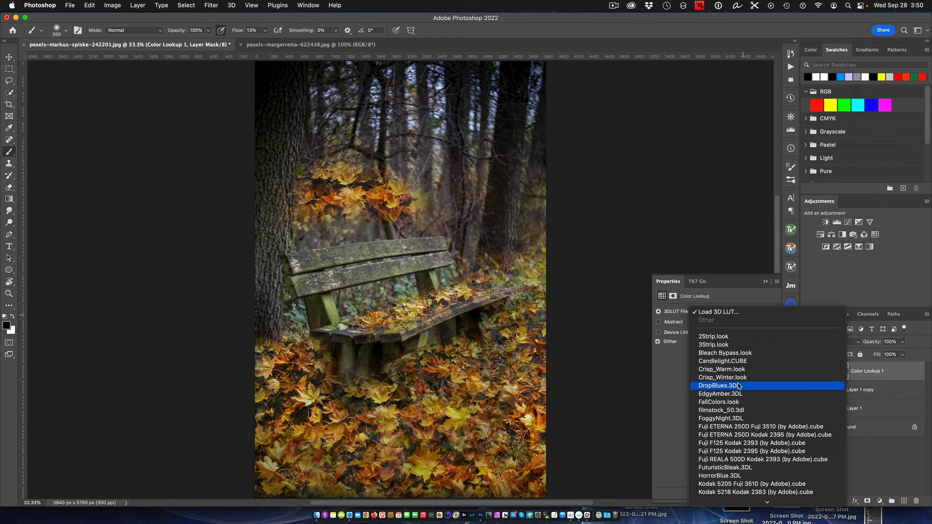
left_click(728, 404)
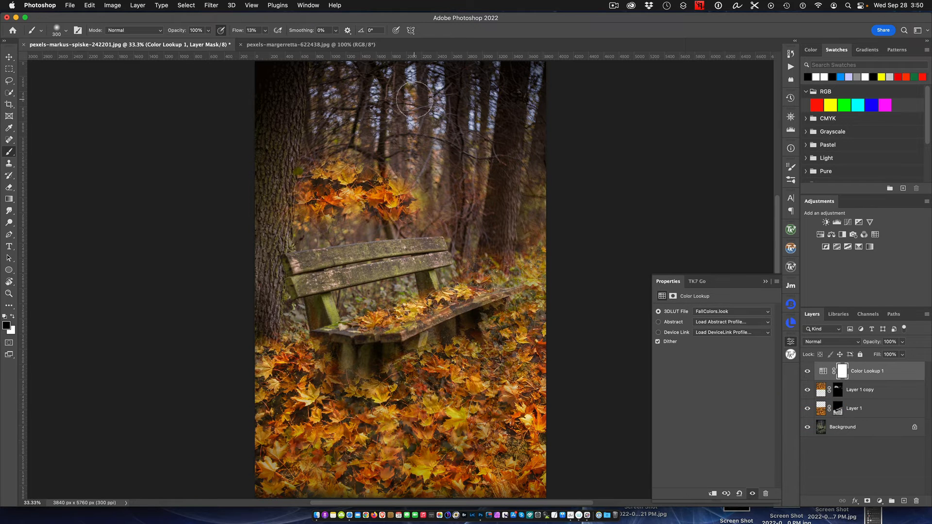
left_click(766, 282)
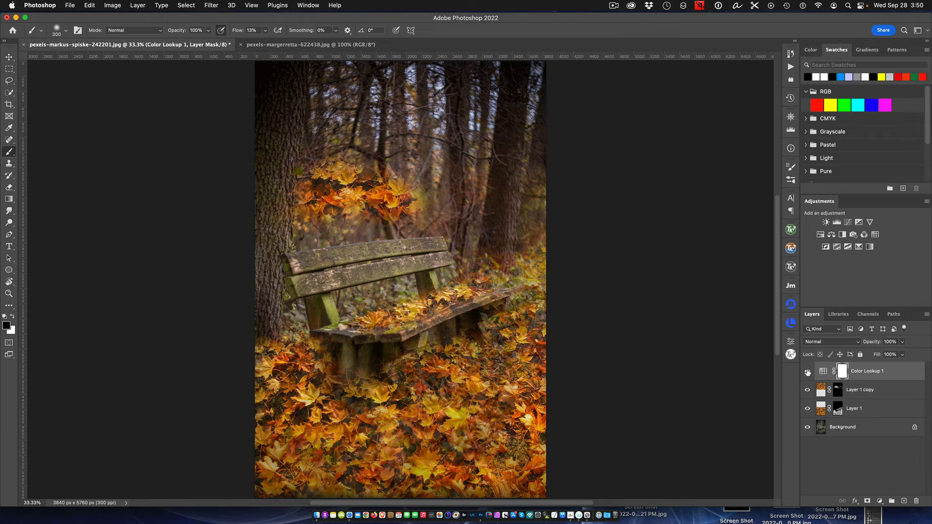
left_click(808, 371)
left_click(808, 371)
Set the opacity of the duplicate leaves layer to 70%
left_click(874, 390)
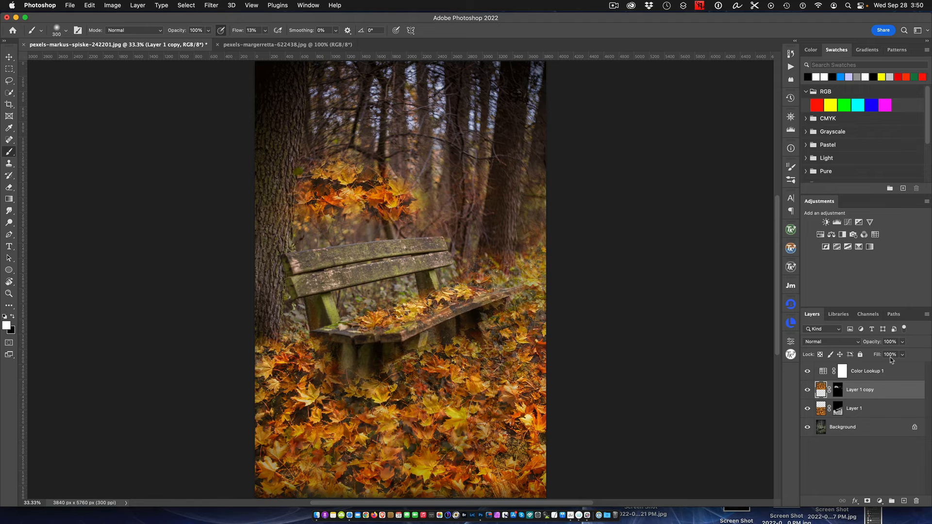
left_click_drag(881, 343, 868, 343)
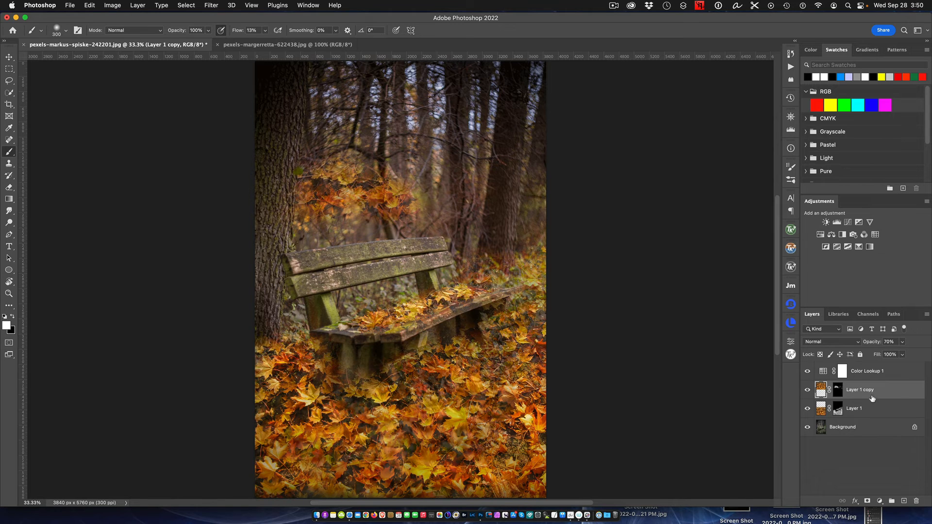
Group the Color Lookup adjustment and both leaves layers above the background
left_click(882, 371)
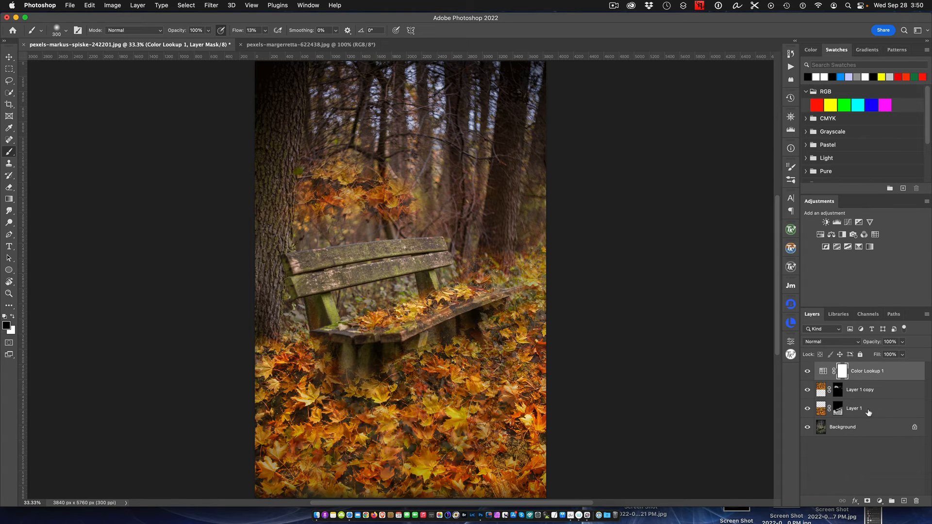
left_click(869, 412, "shift")
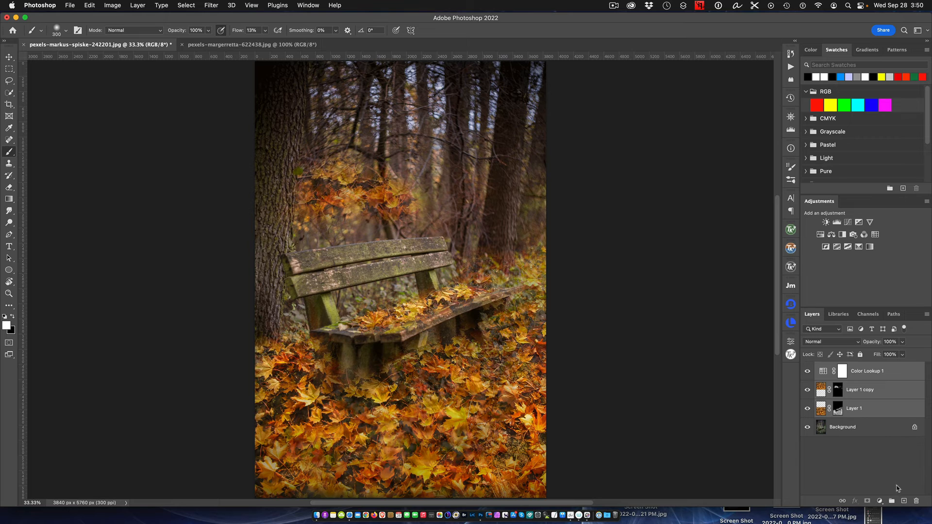
left_click(892, 501)
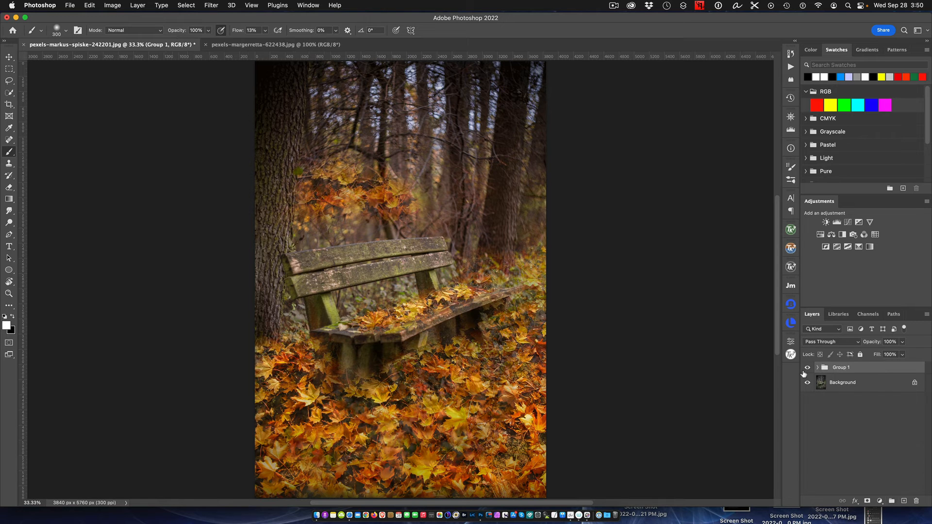
Compare the original bench photo with the autumn version by hiding and showing the layer group twice
left_click(807, 369)
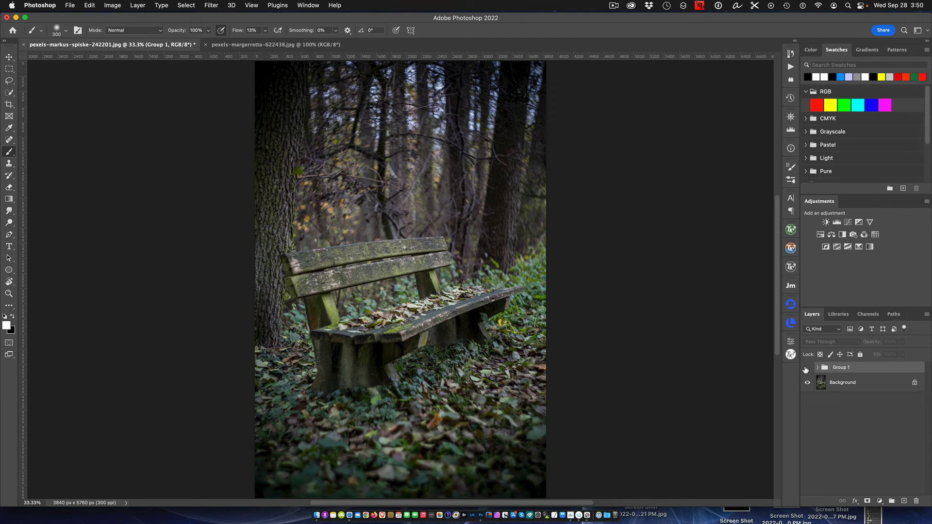
left_click(807, 368)
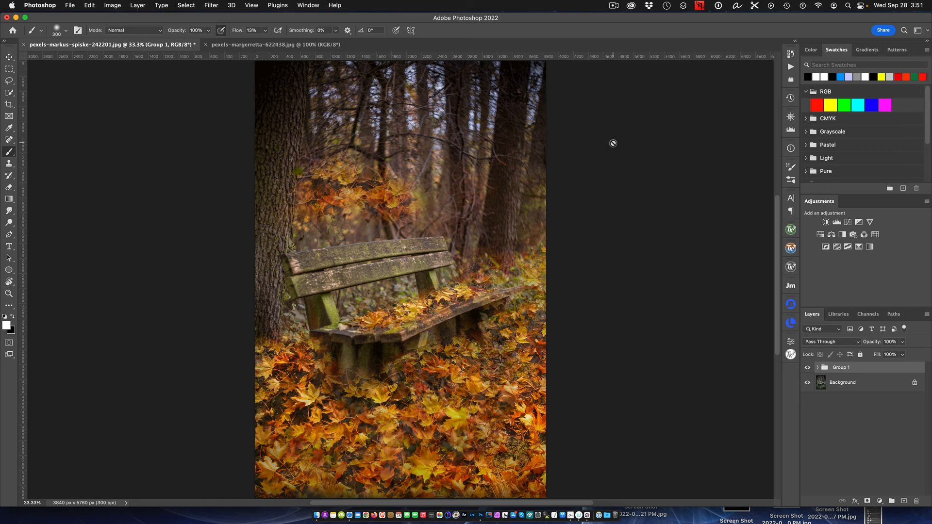
left_click(808, 368)
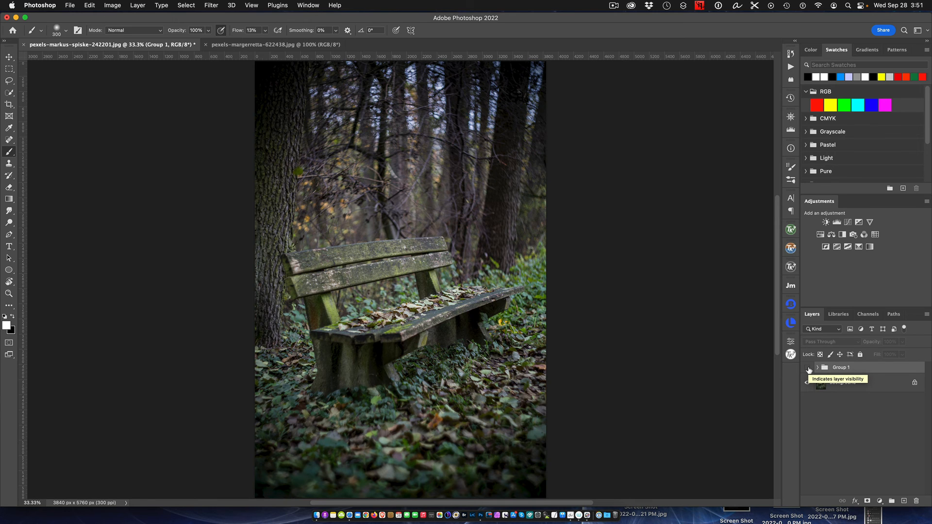
left_click(807, 368)
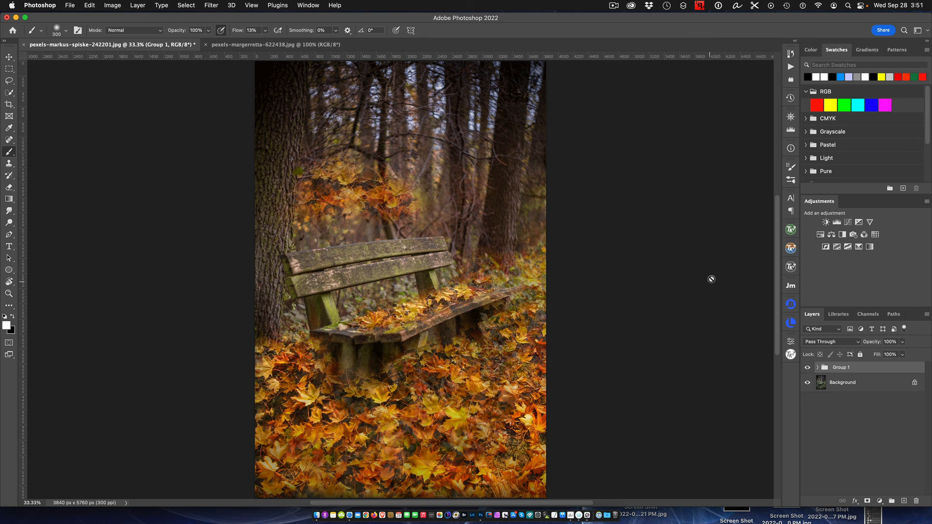